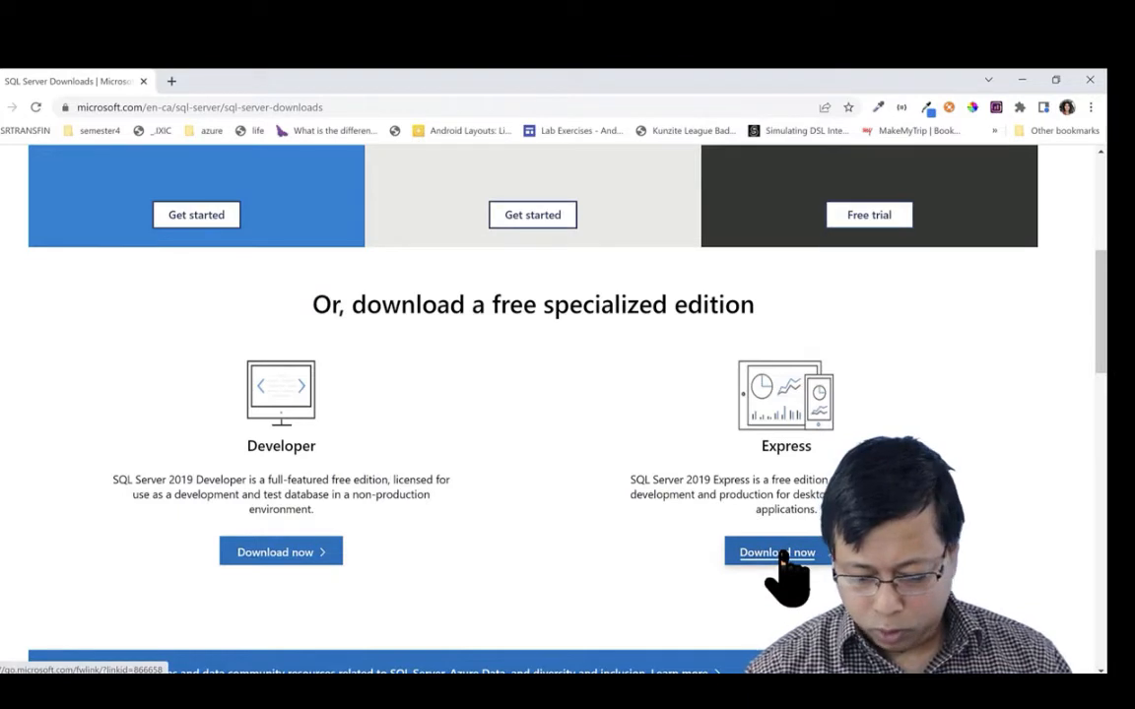
Download the SQL2019-SSEI-Expr installer under Express and run it.
click(781, 555)
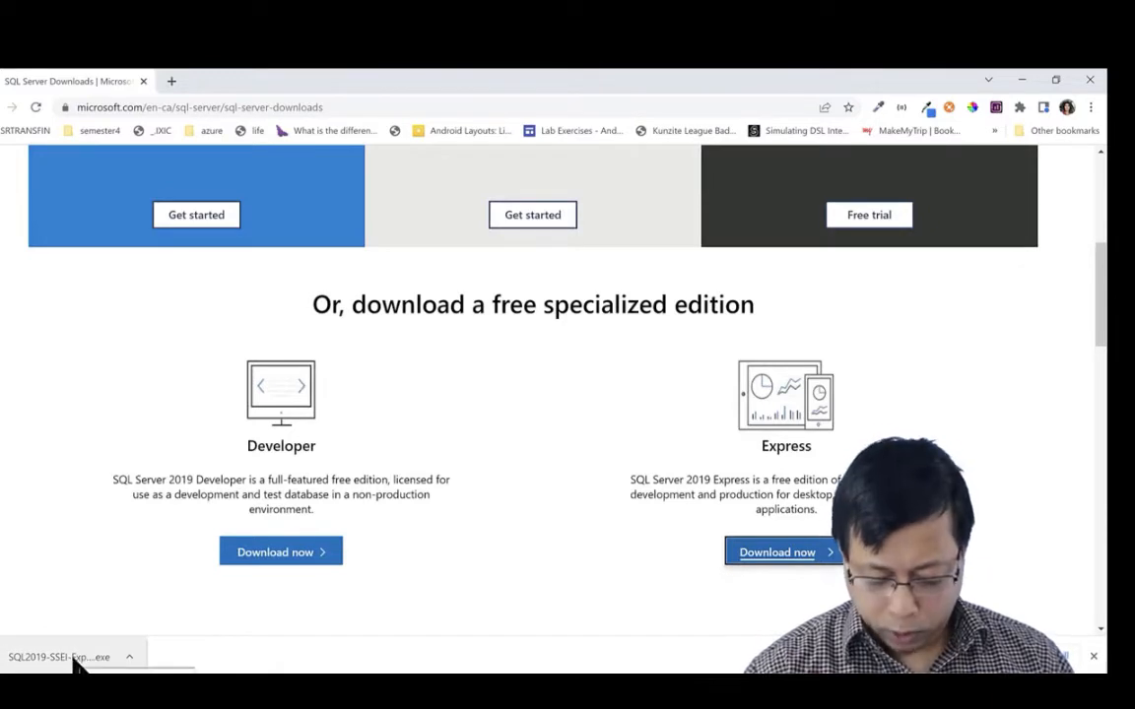
click(77, 660)
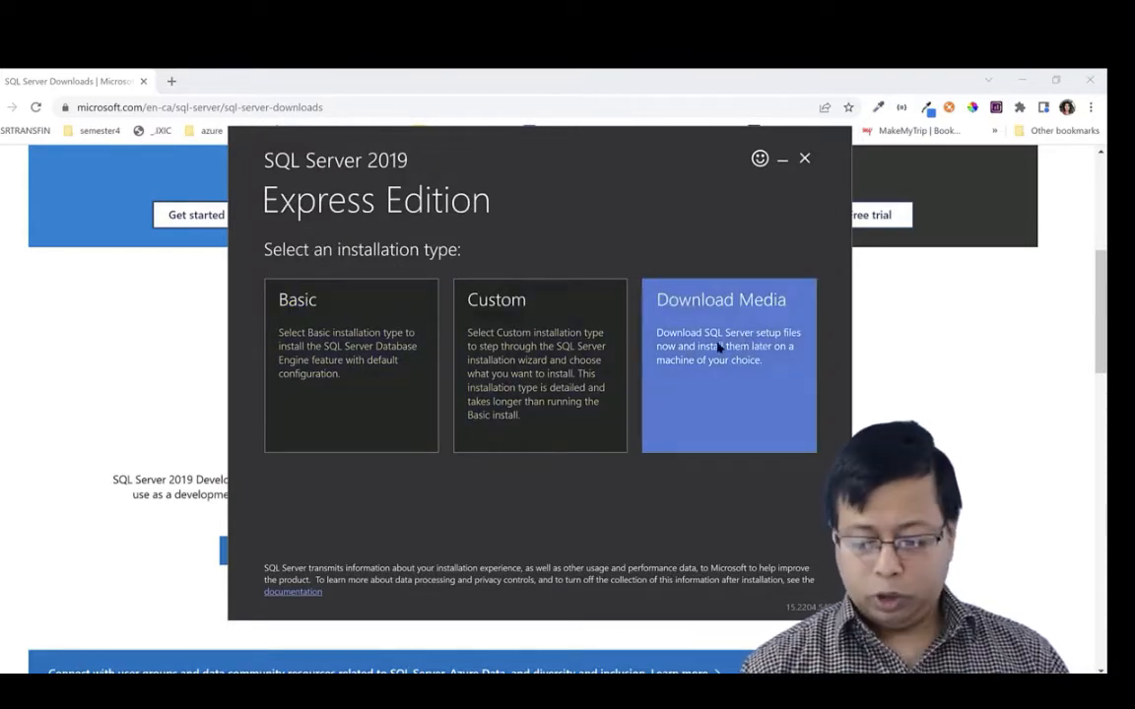
Choose the Custom installation and download the setup files to C:\SQL2019.
click(551, 349)
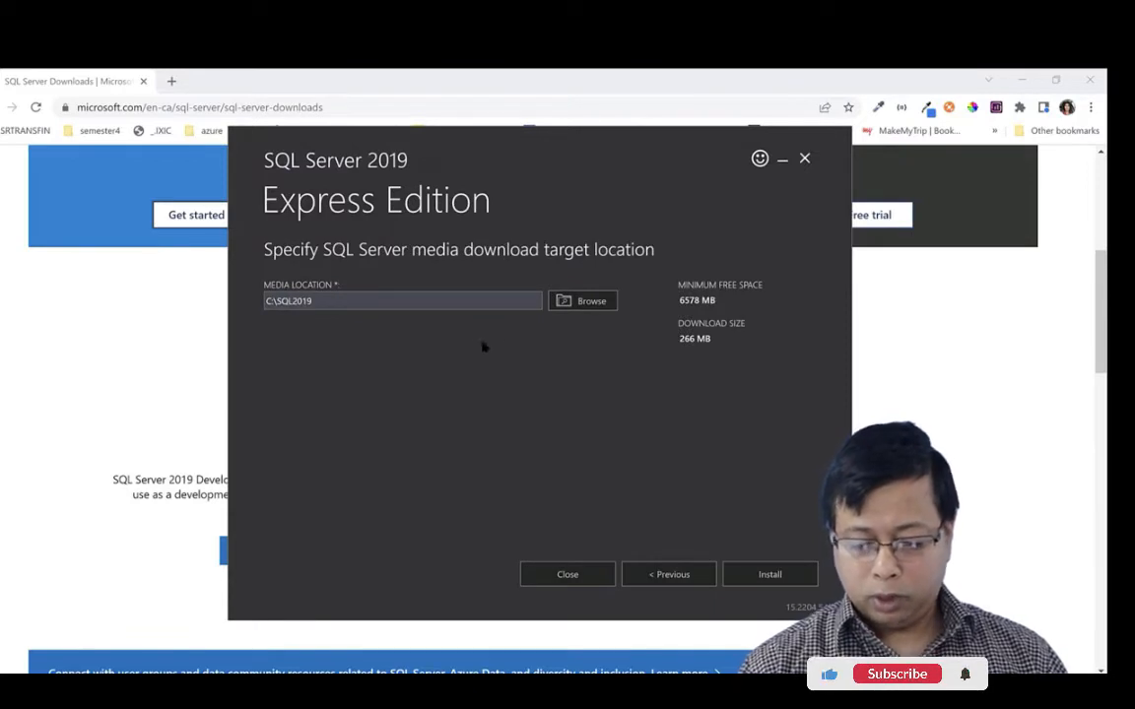
click(764, 571)
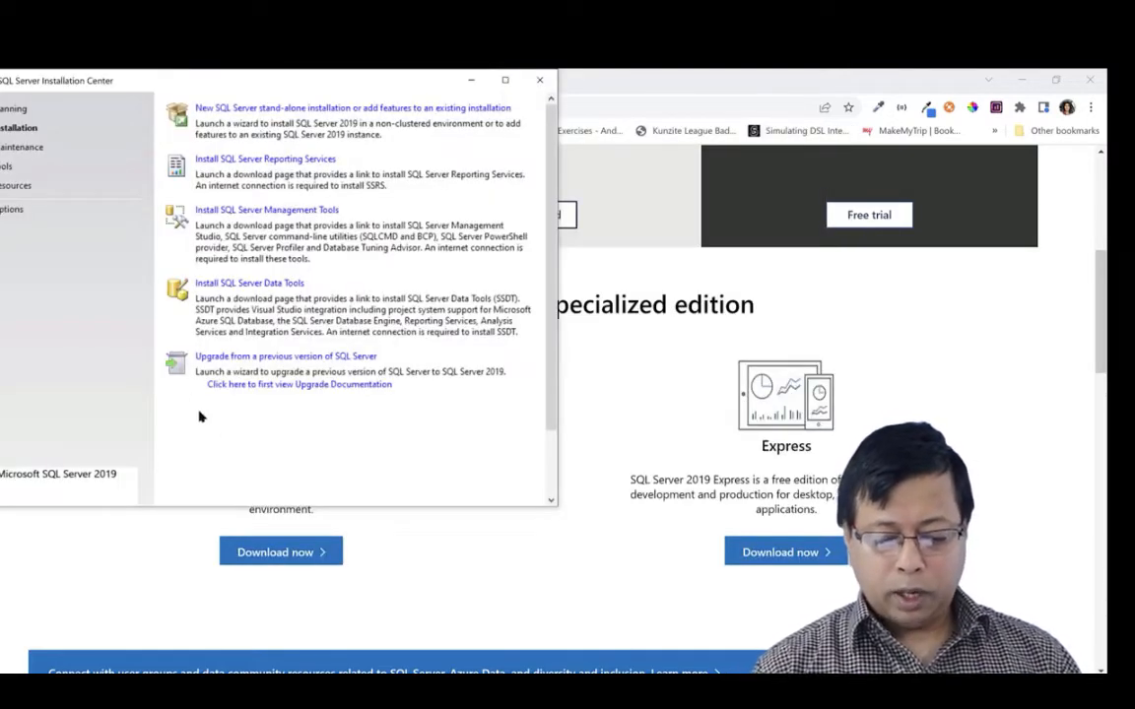
Start a new stand-alone installation, accept the license terms, and skip Microsoft Update and install rules.
click(293, 110)
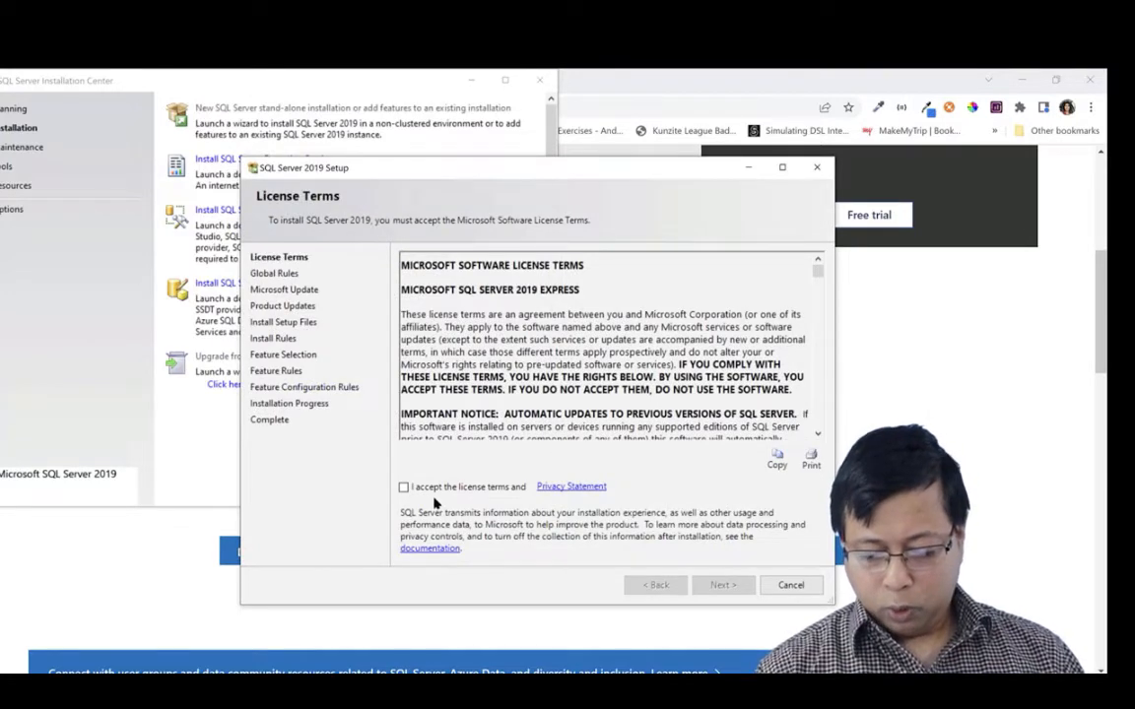
click(404, 487)
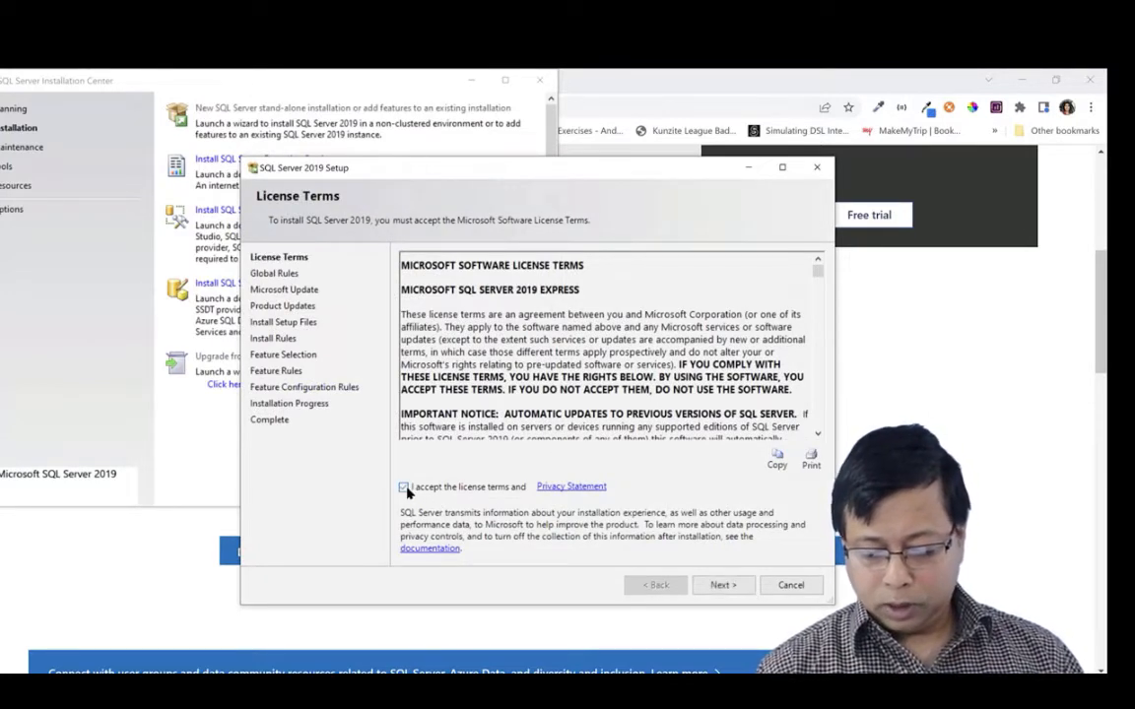
click(717, 585)
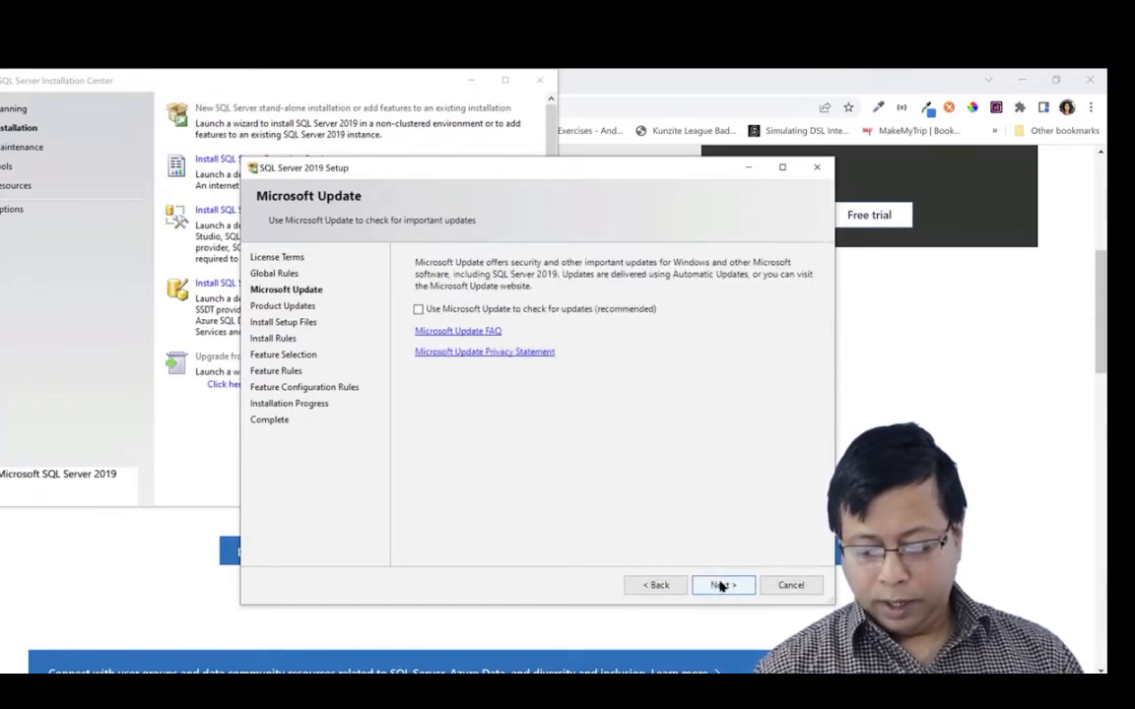
click(720, 585)
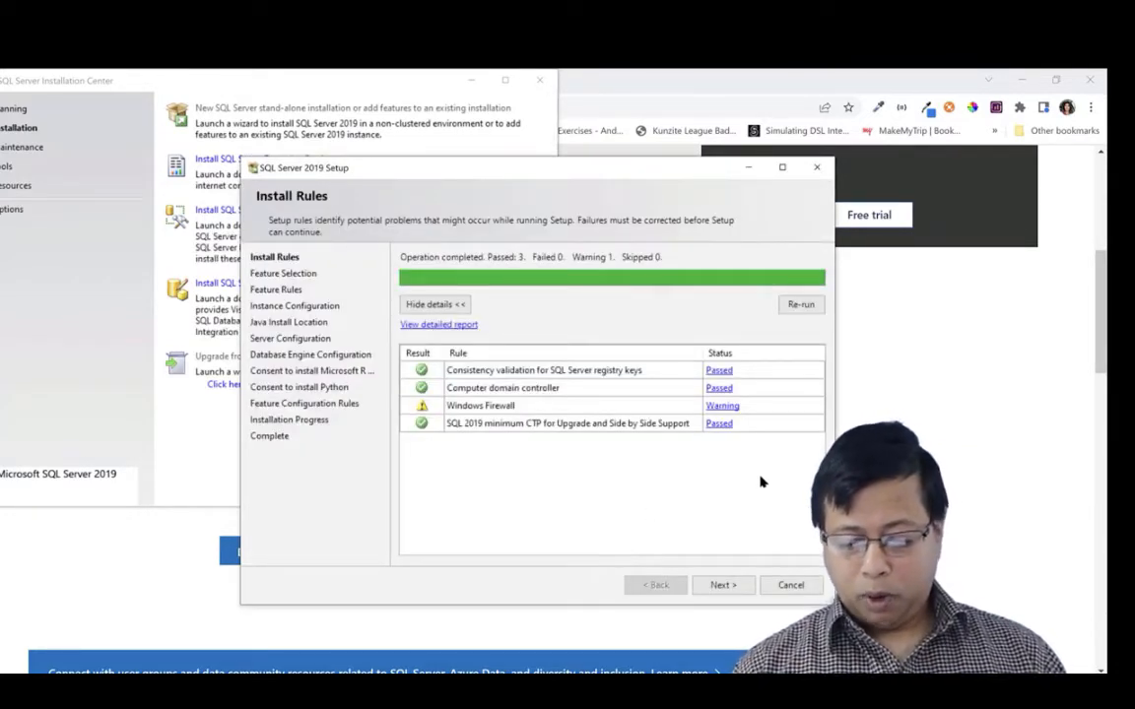
click(731, 585)
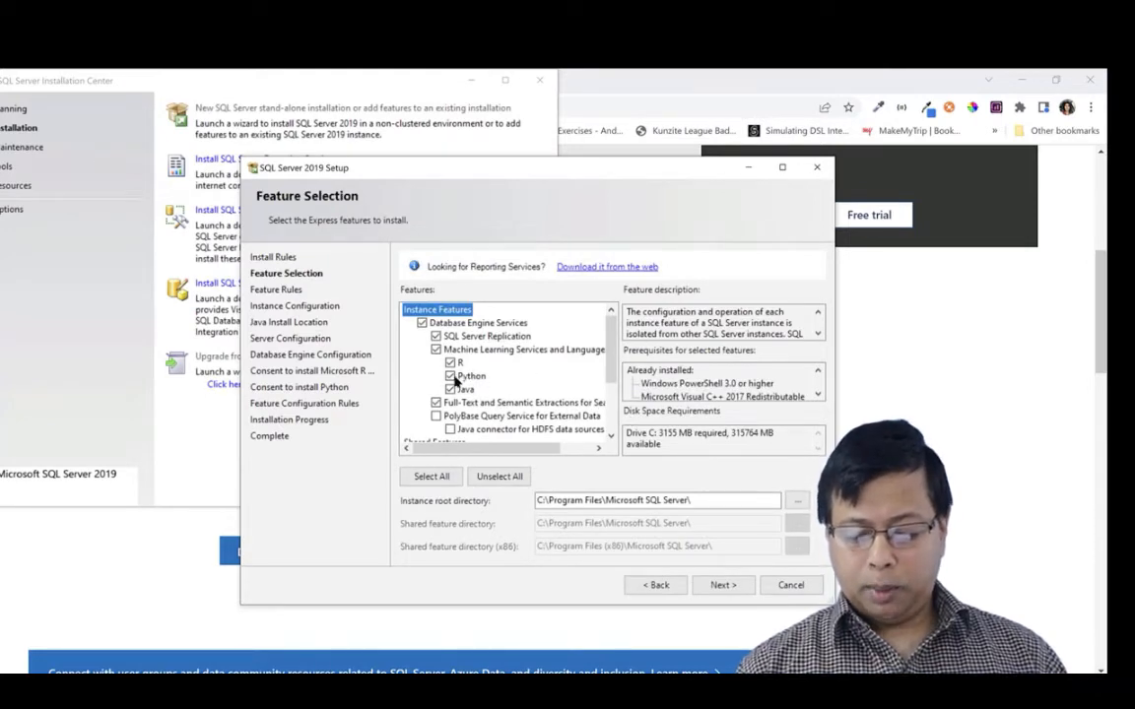
Deselect R and Python under Machine Learning Services and continue to Instance Configuration.
click(450, 363)
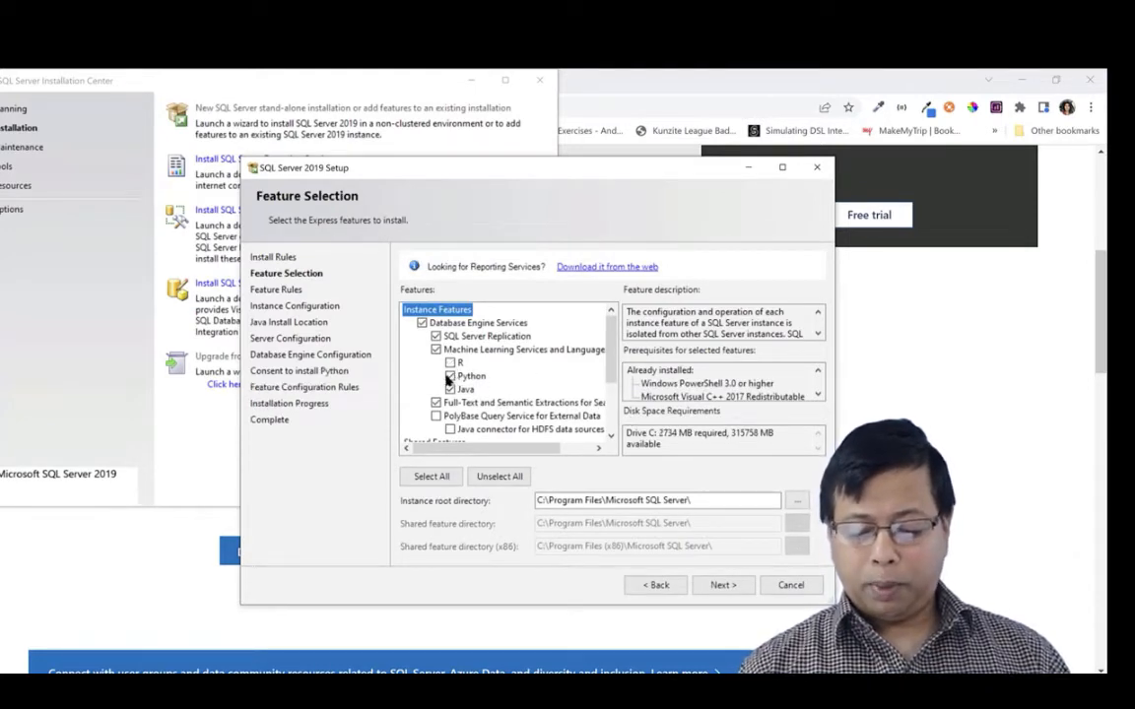
click(450, 377)
scroll(549, 392, down, 1)
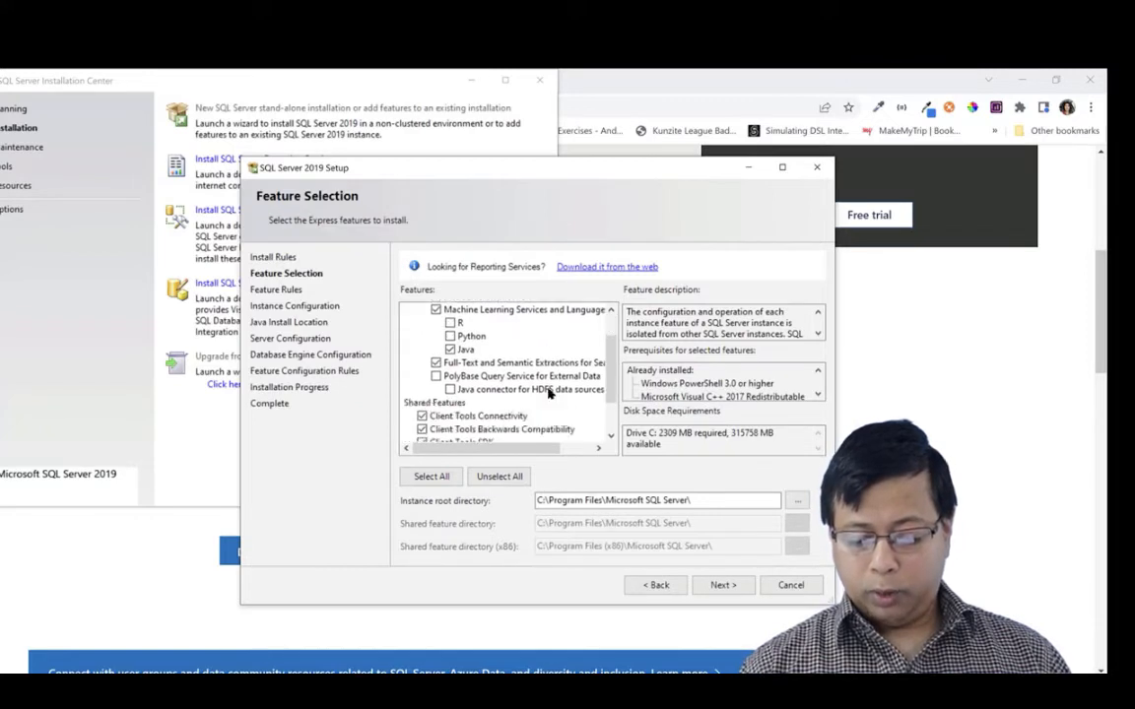
click(722, 586)
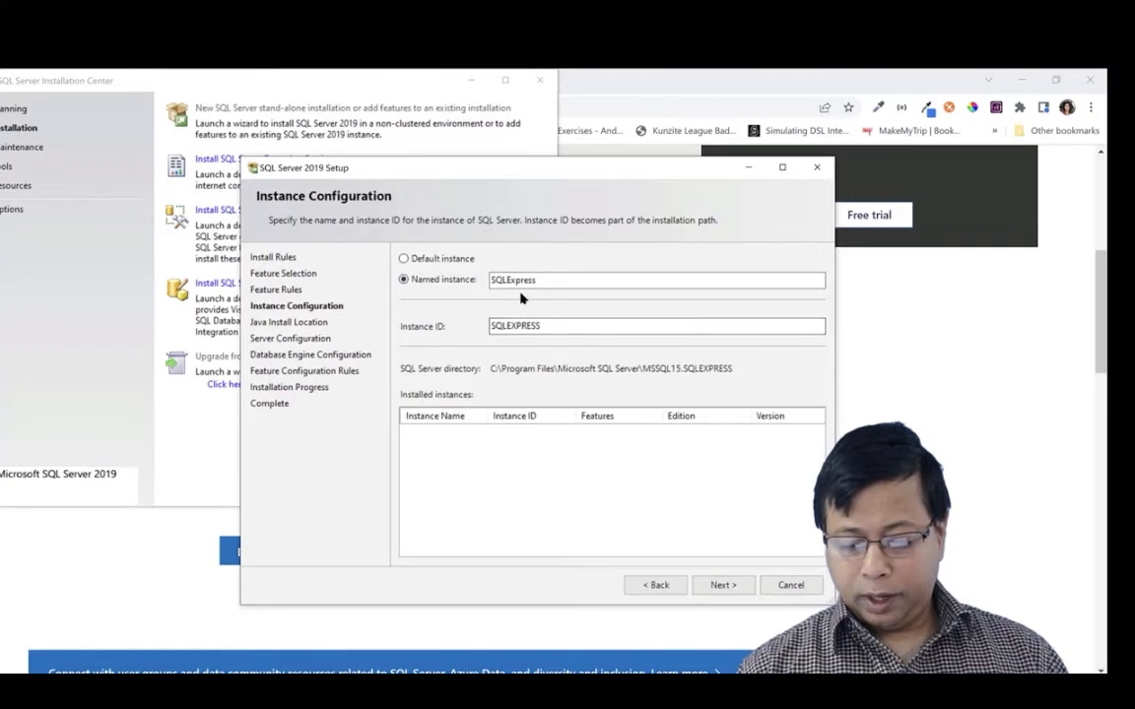
Keep the SQLExpress named instance, bundled Open JRE 11.0.3 and default service accounts.
click(722, 585)
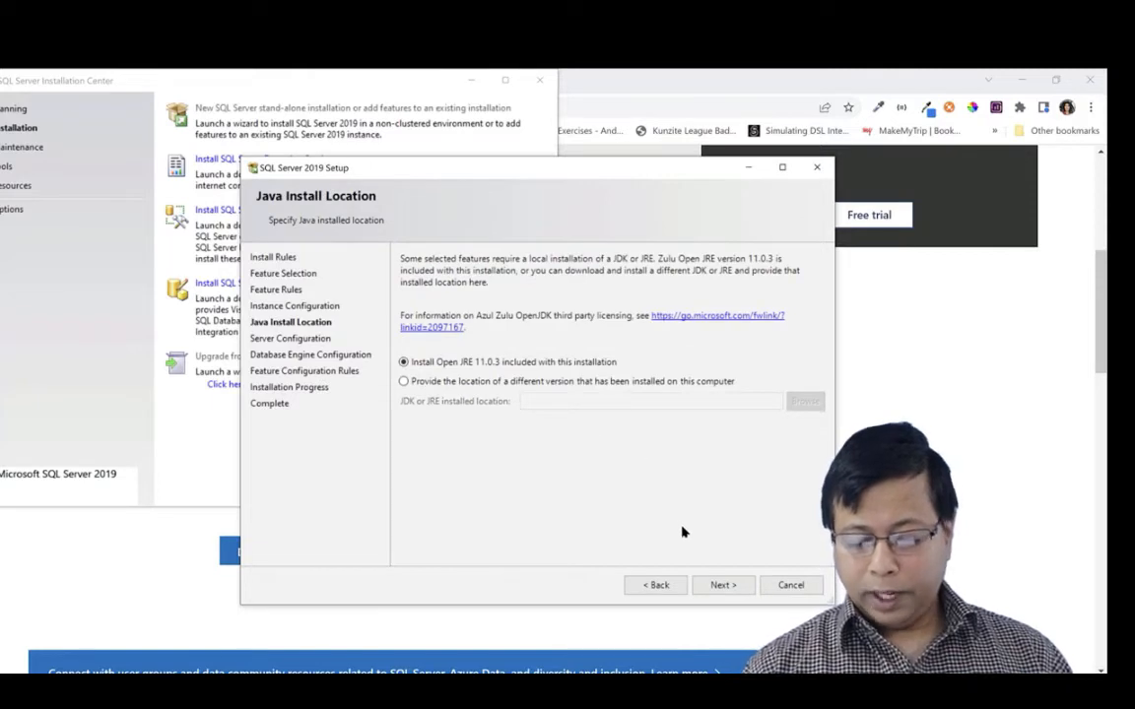
click(720, 587)
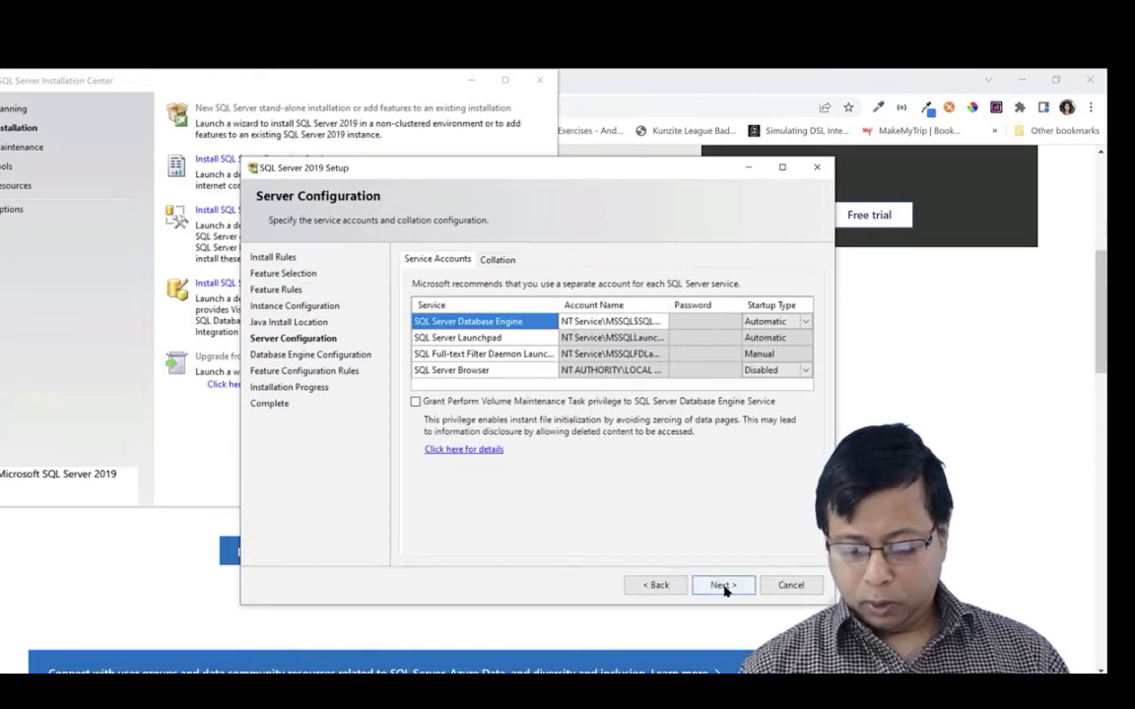
click(724, 585)
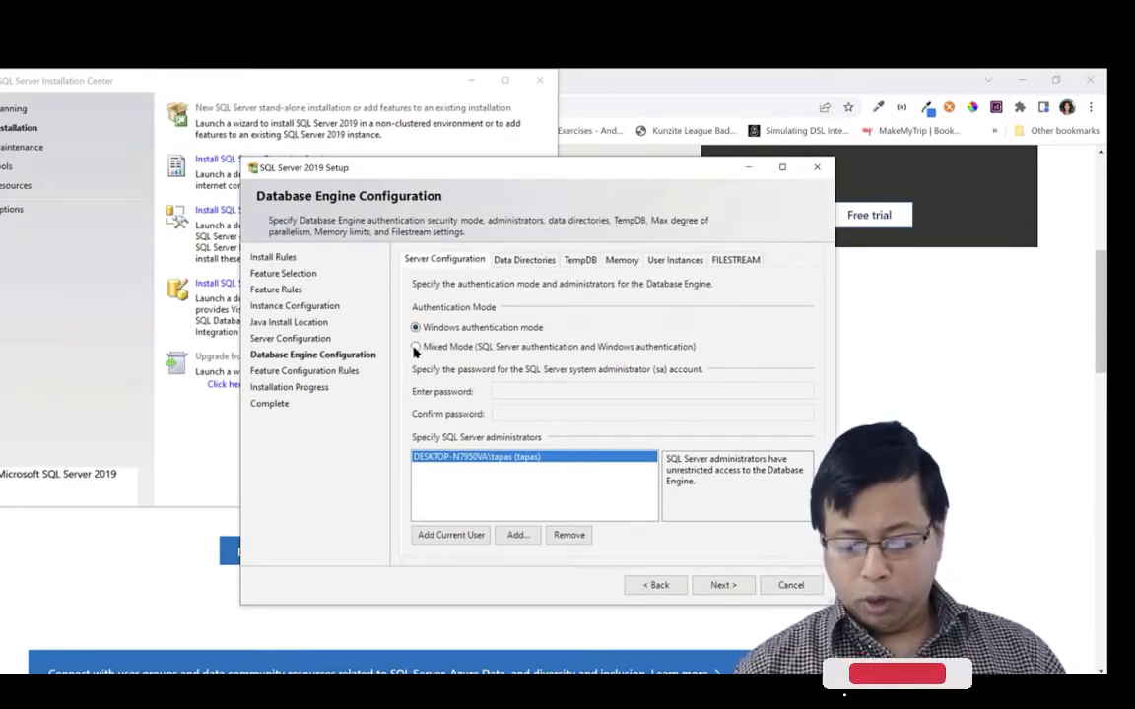
Switch to Mixed Mode, enter and confirm the sa password, and run the installation.
click(415, 346)
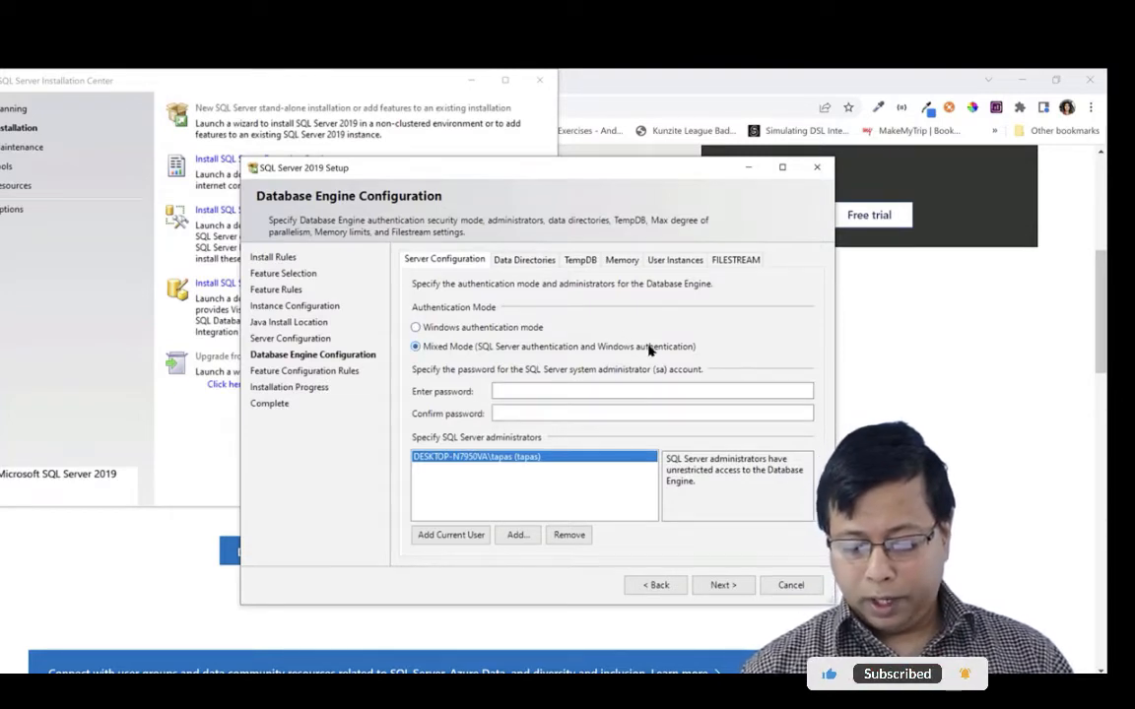
click(539, 389)
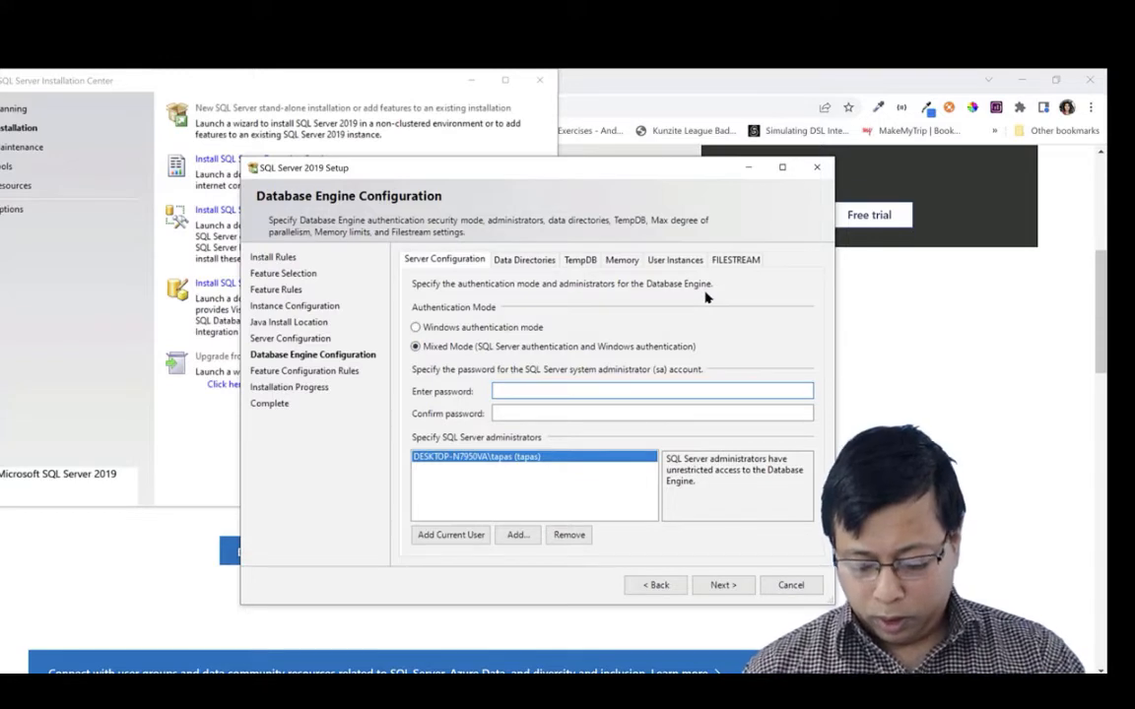
text(******)
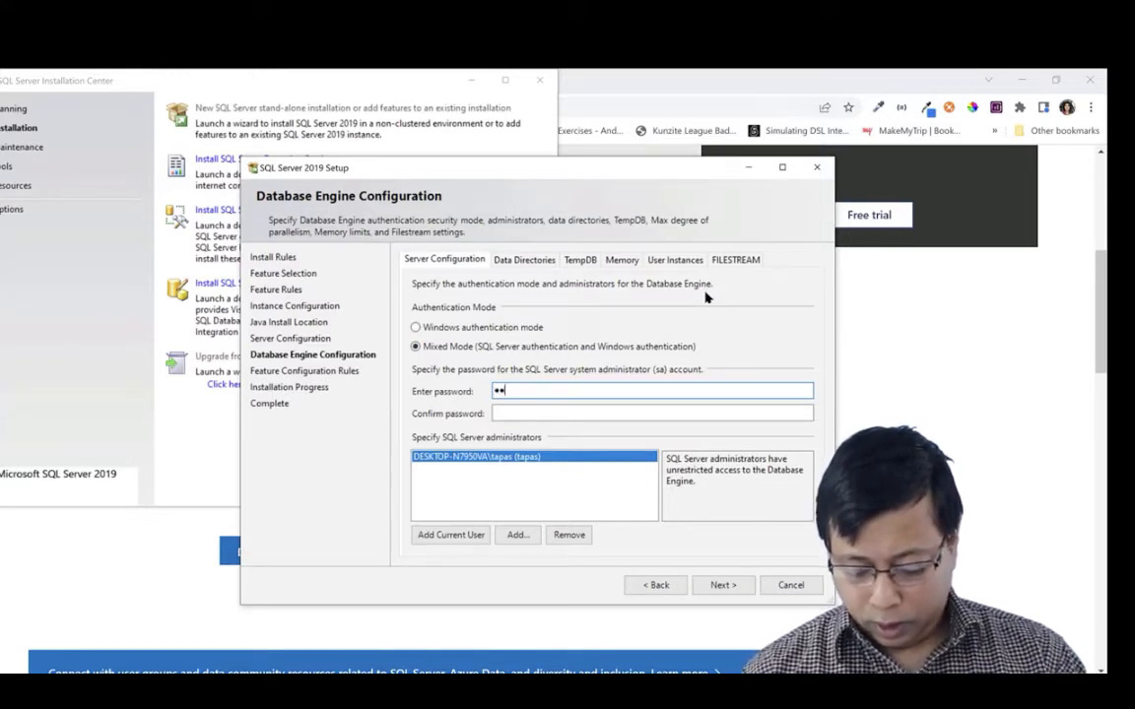
text(**)
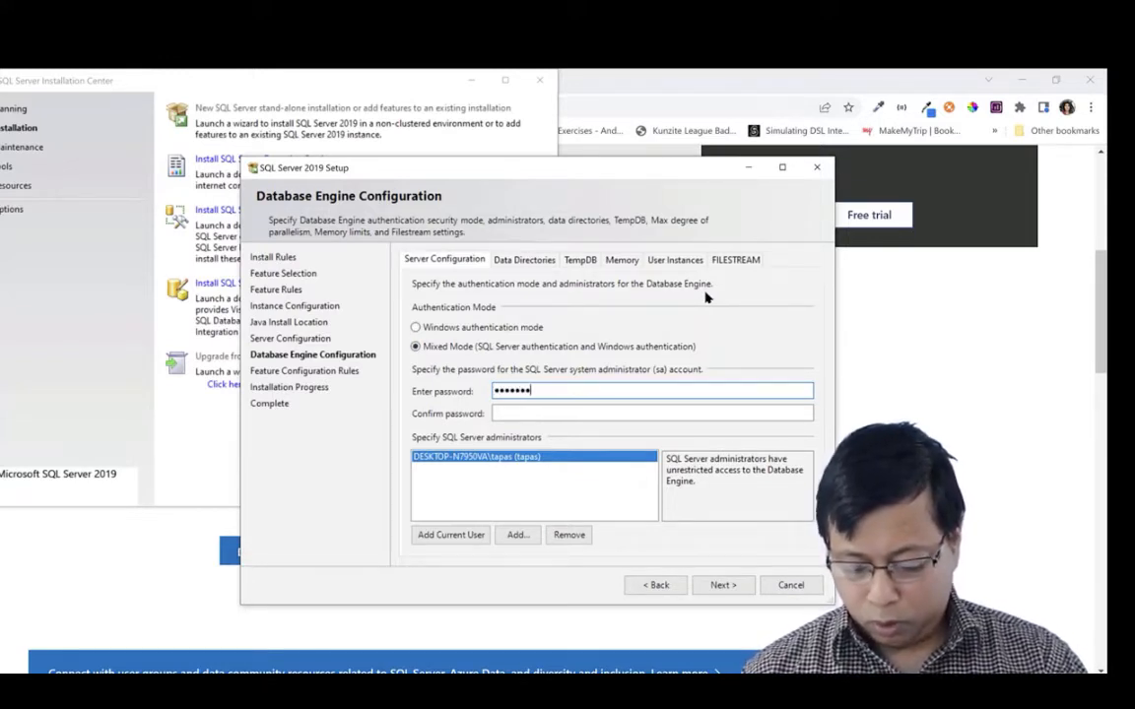
click(585, 413)
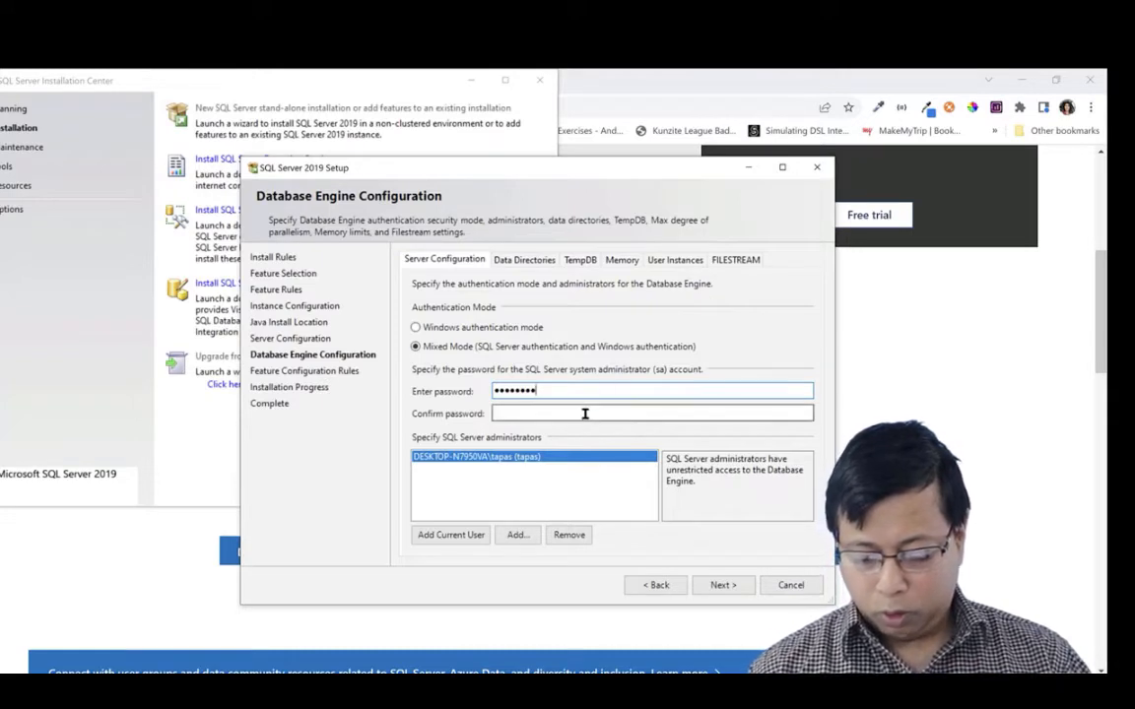
text(********)
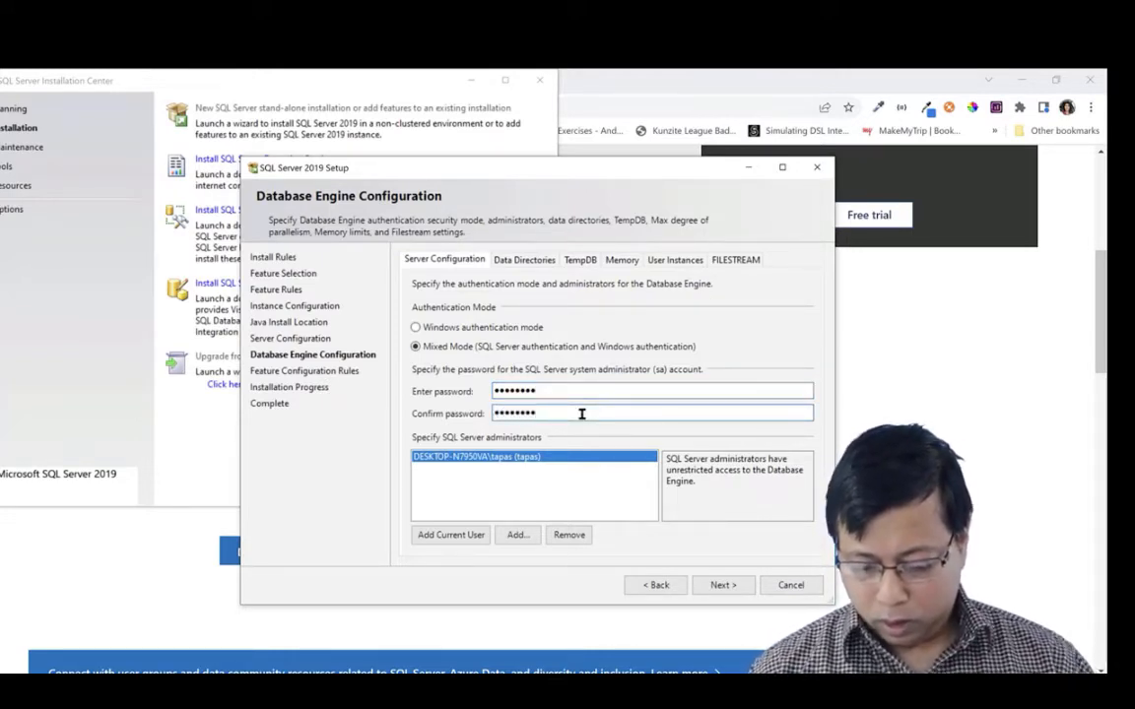
click(719, 585)
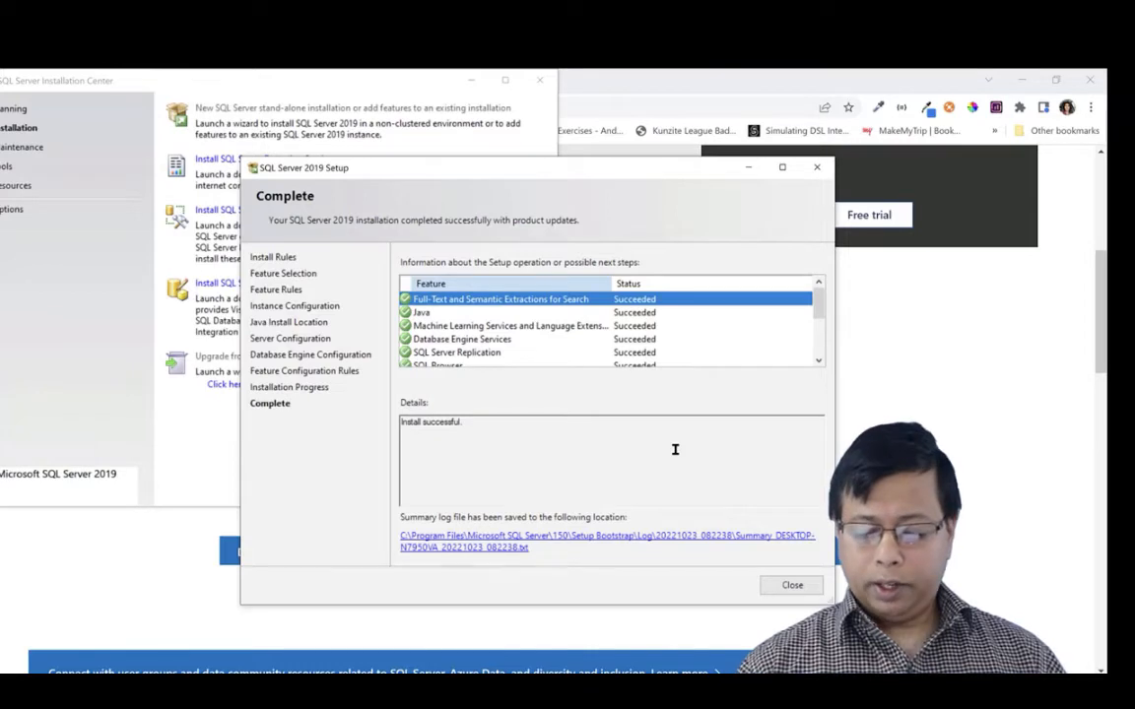
Close the completed SQL Server 2019 Setup wizard.
click(785, 591)
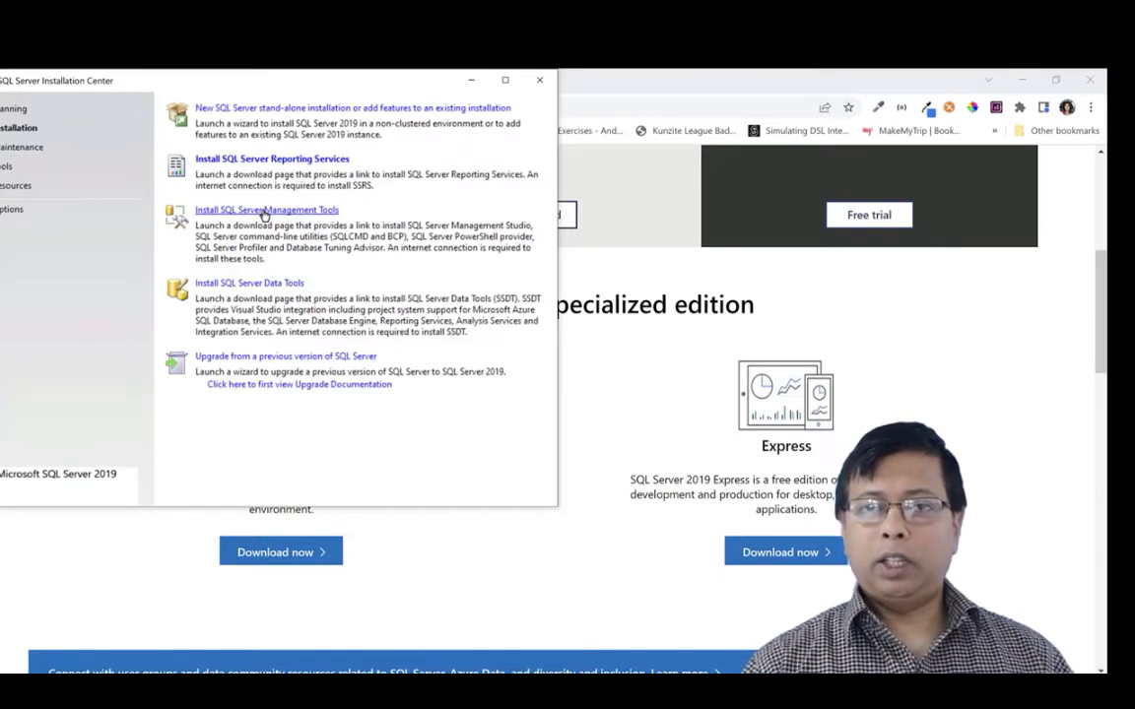
Download the SSMS 18.12.1 installer from the Management Tools page and run SSMS-Setup-ENU.exe.
click(264, 211)
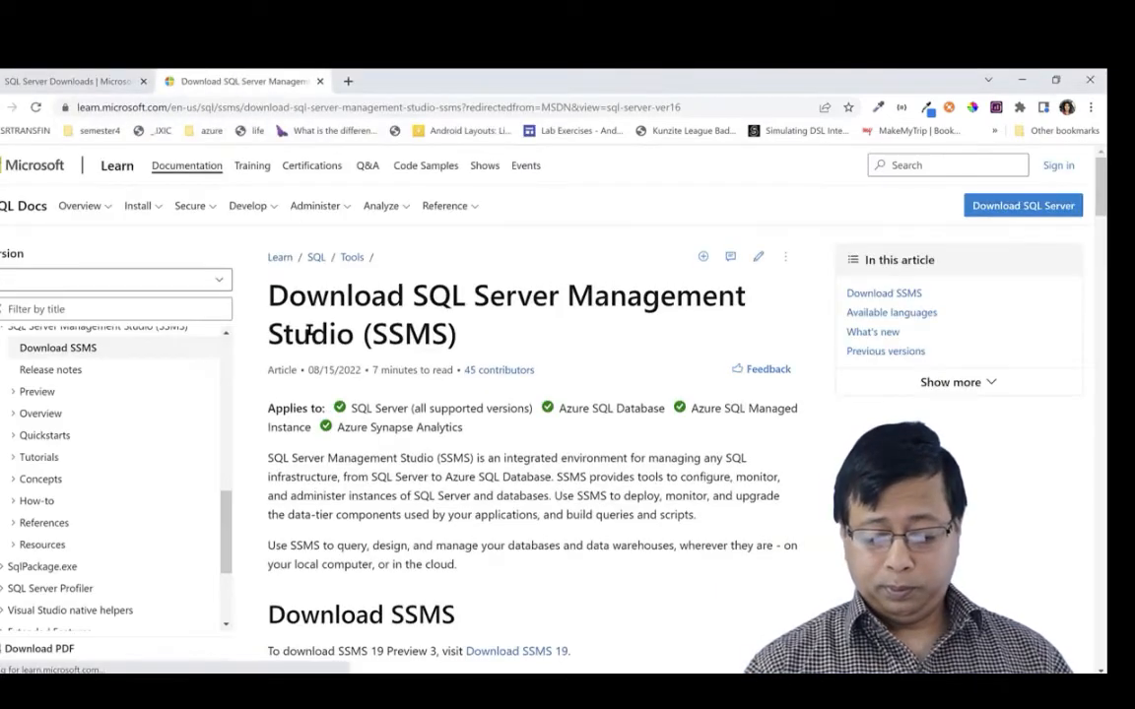
scroll(544, 339, down, 3)
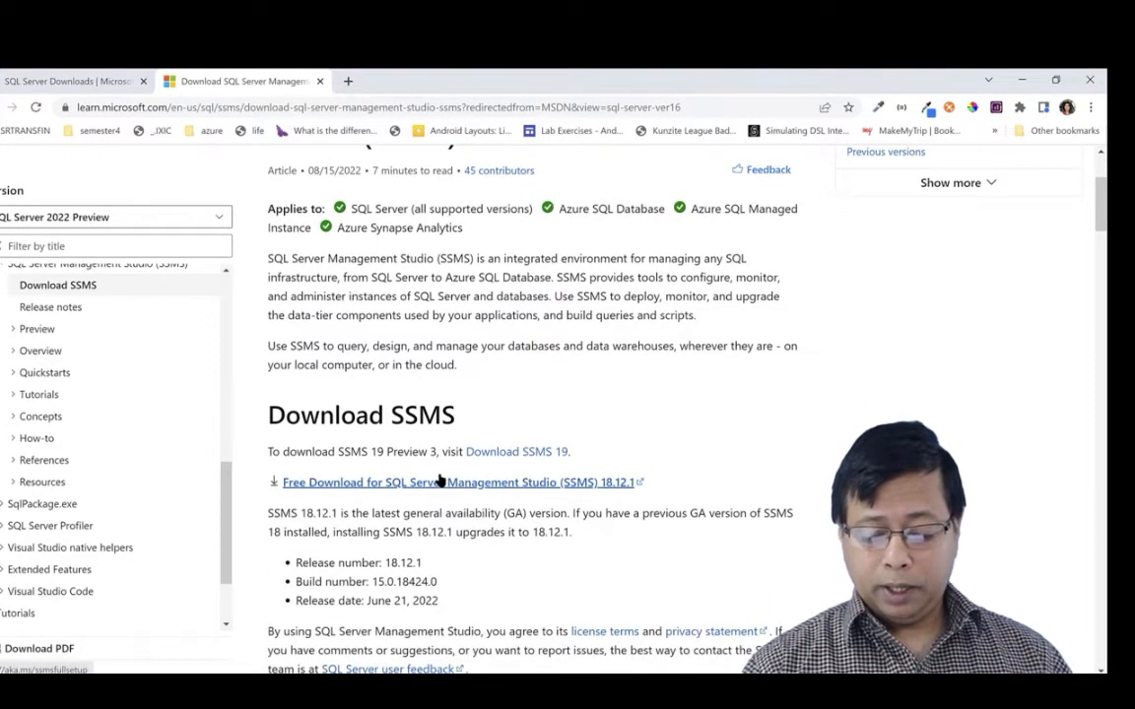
click(438, 481)
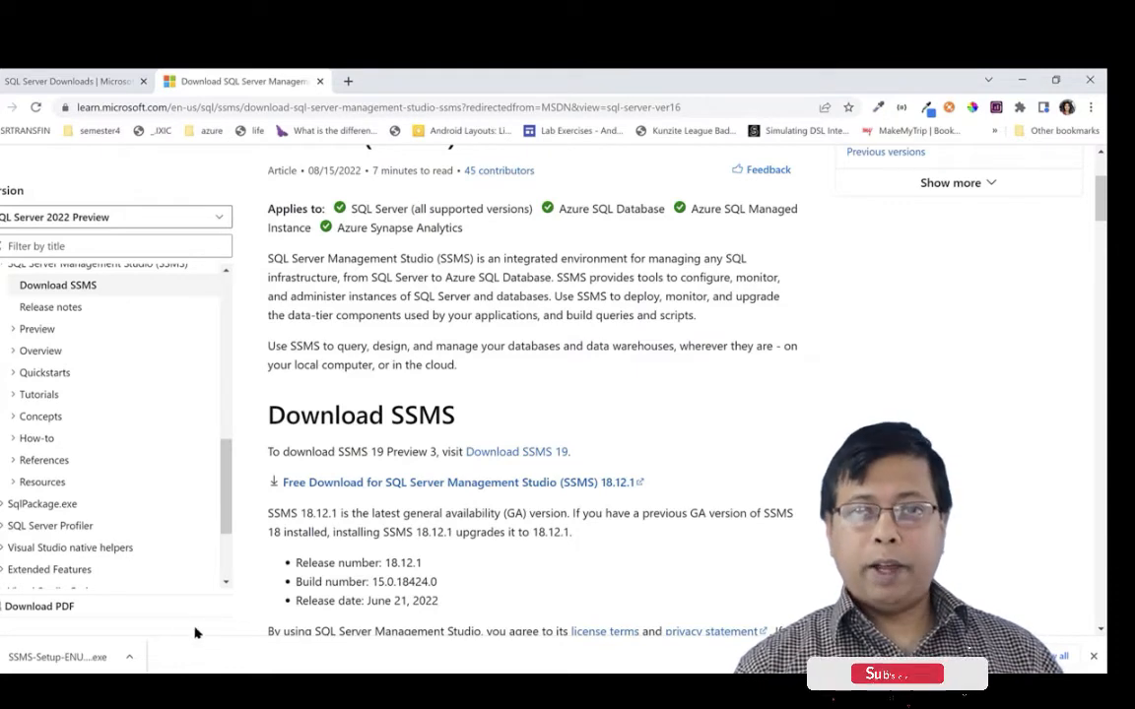
click(54, 657)
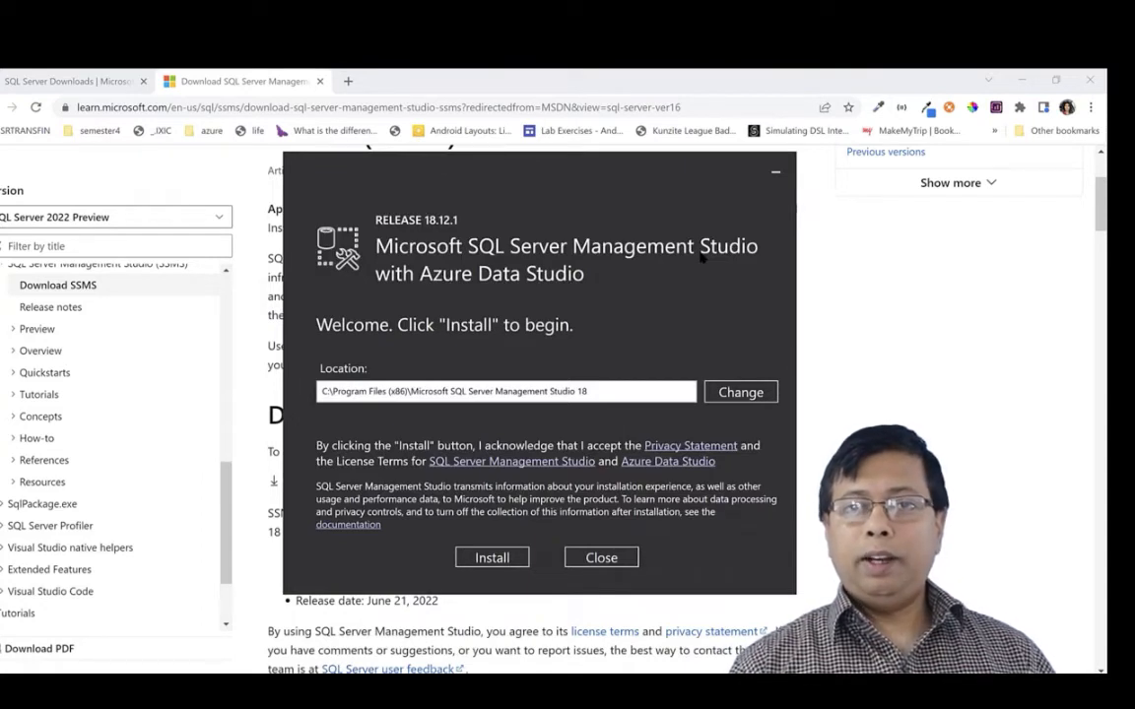
Install SSMS 18.12.1 to the default location and close the finished setup.
click(500, 559)
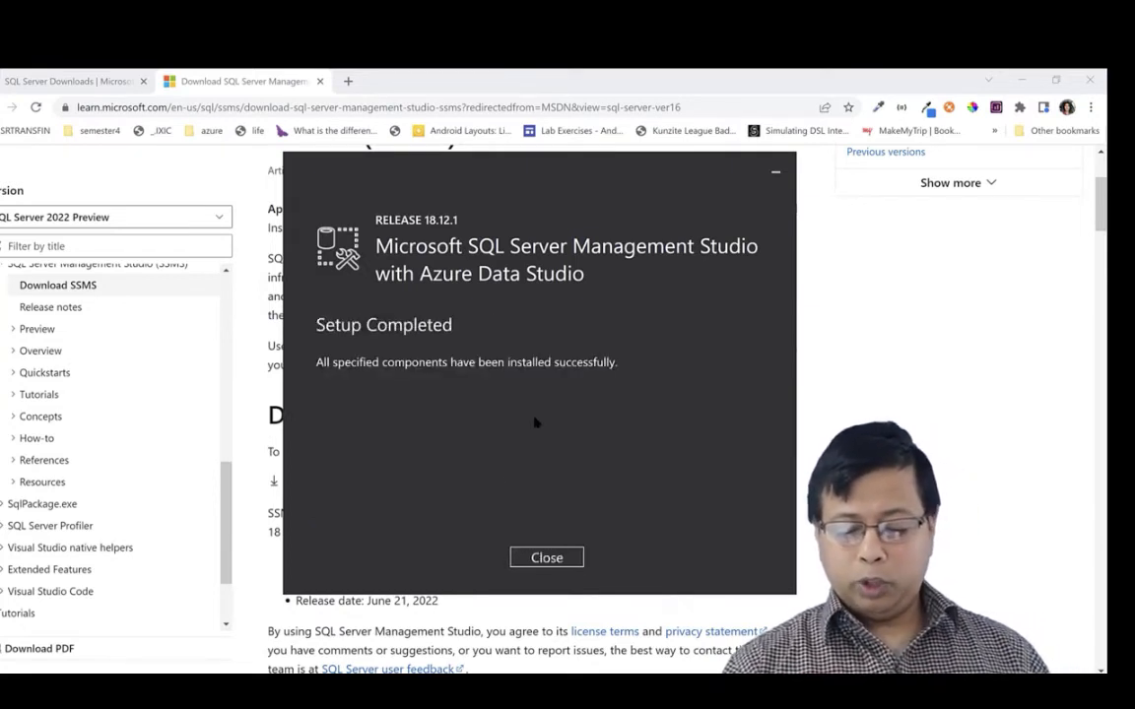
click(547, 558)
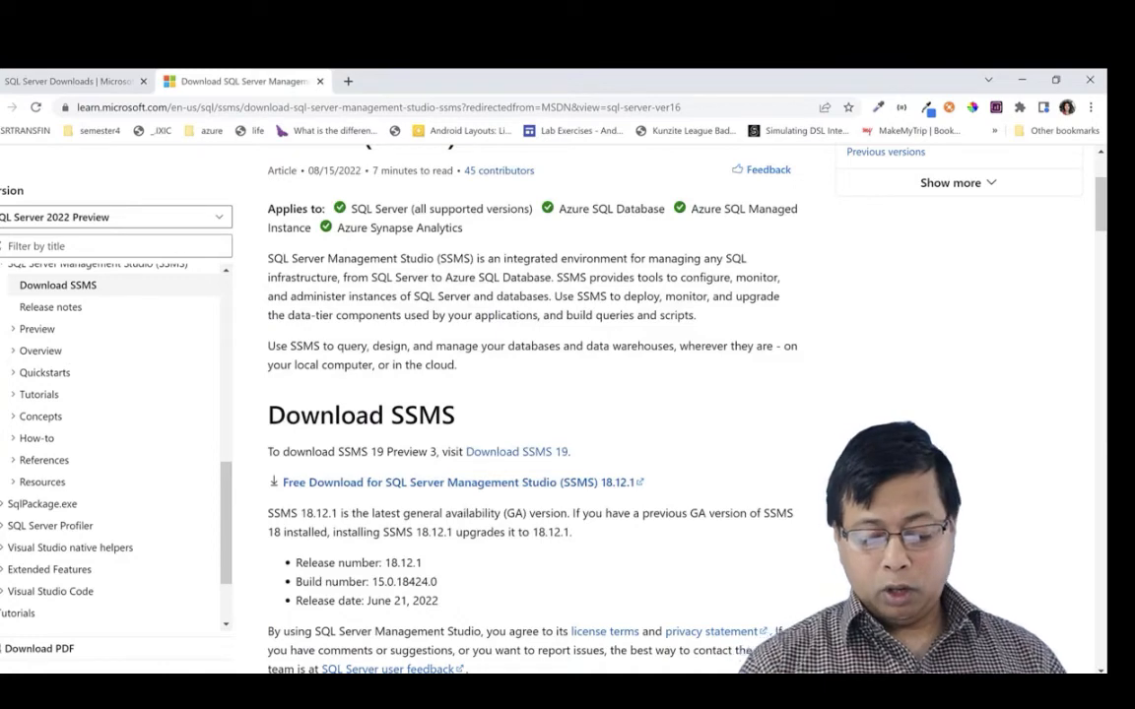
key(super)
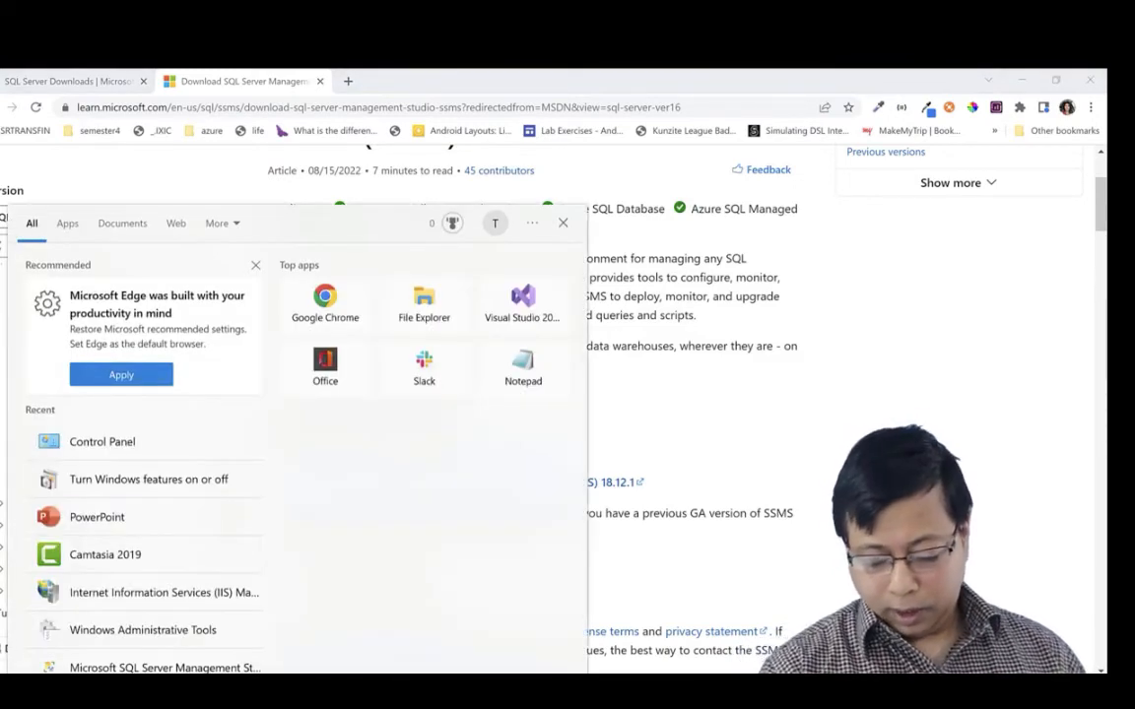
Search Windows for 'sql' and launch Microsoft SQL Server Management Studio 18.
text(sql)
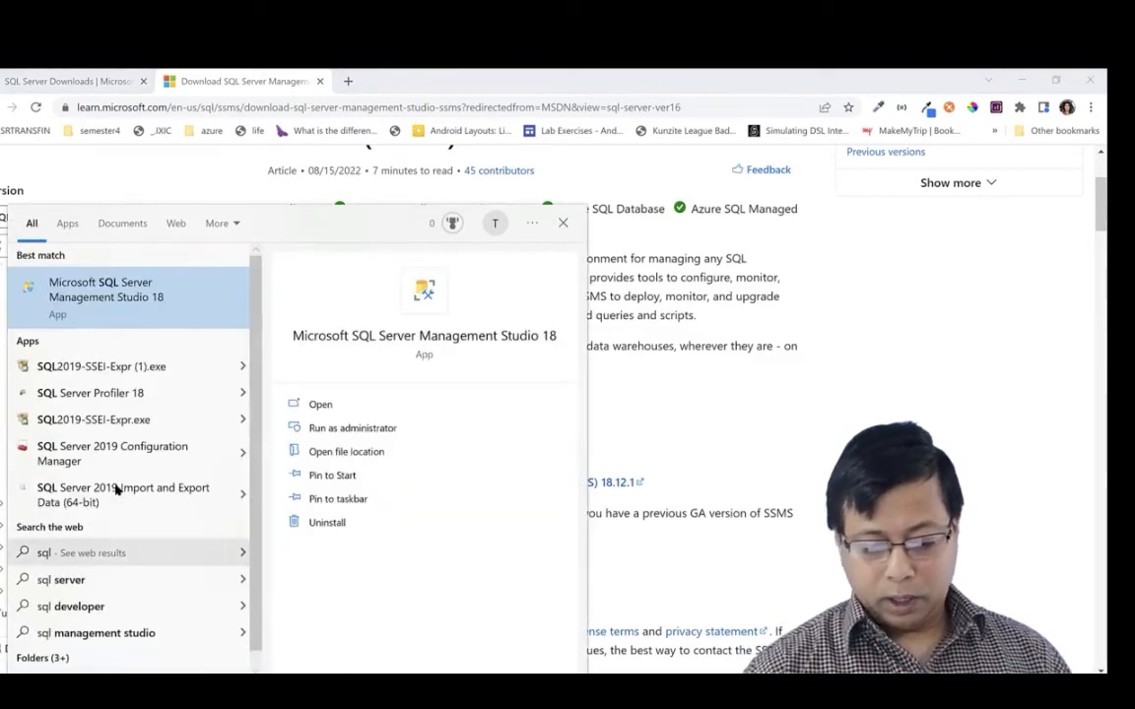
click(115, 315)
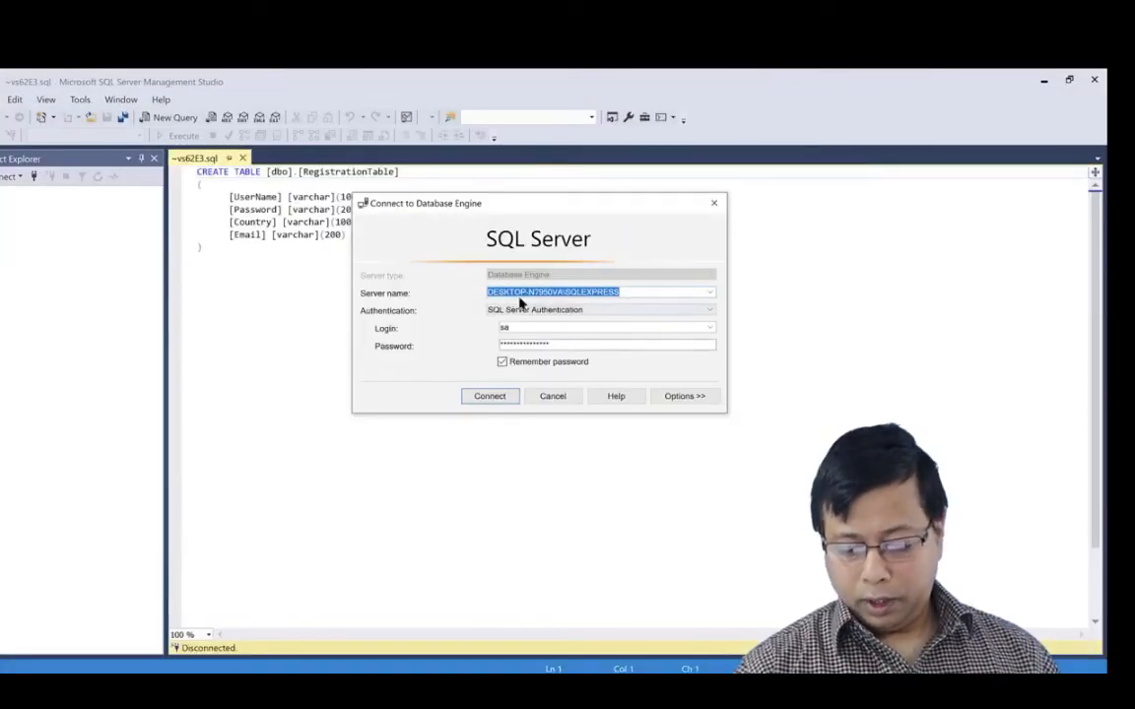
Connect to SQLEXPRESS as sa with SQL Server authentication in both dialogs, then expand Databases.
click(568, 344)
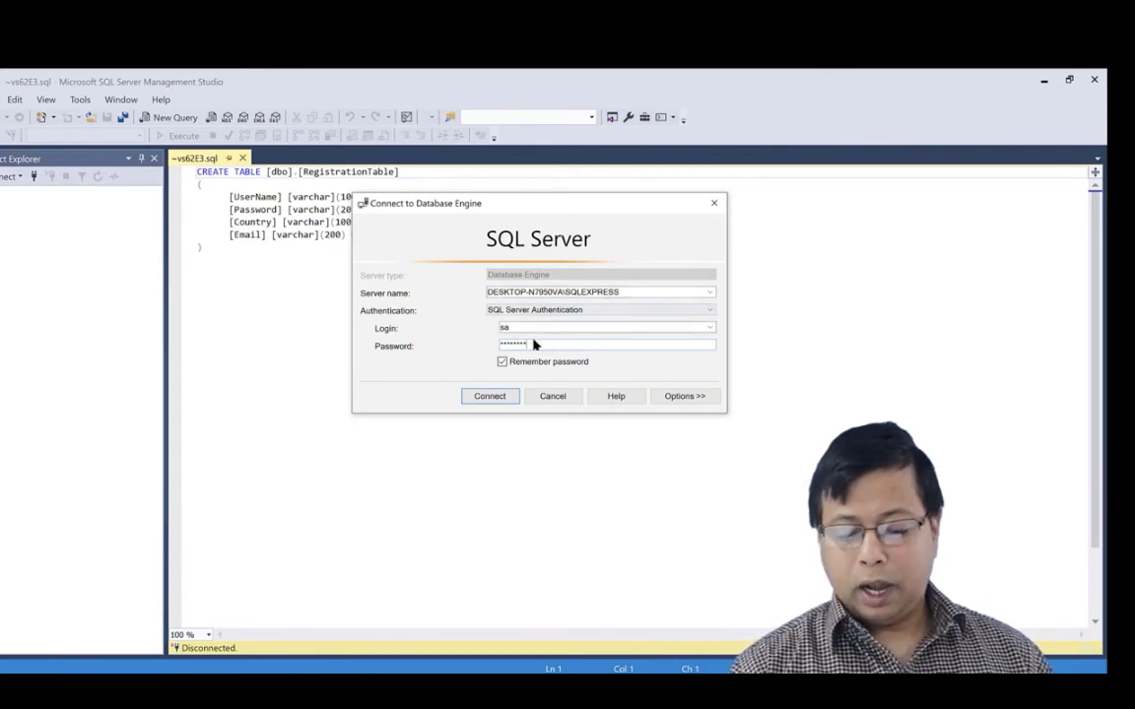
click(489, 396)
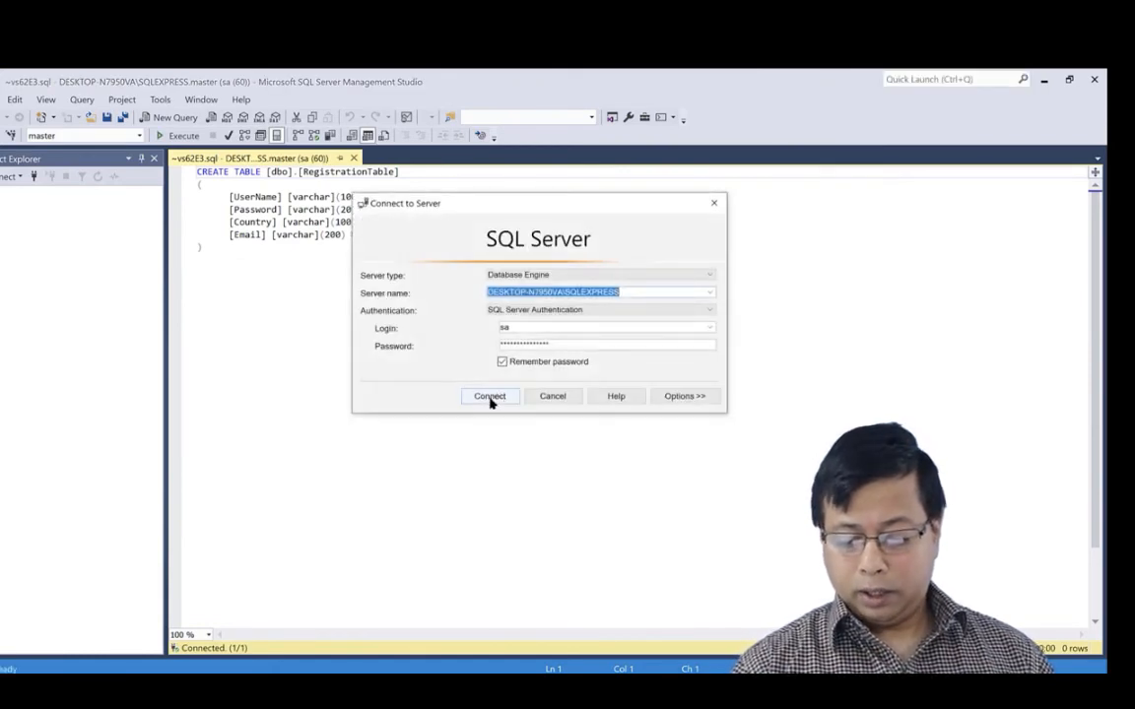
drag(550, 345, 482, 350)
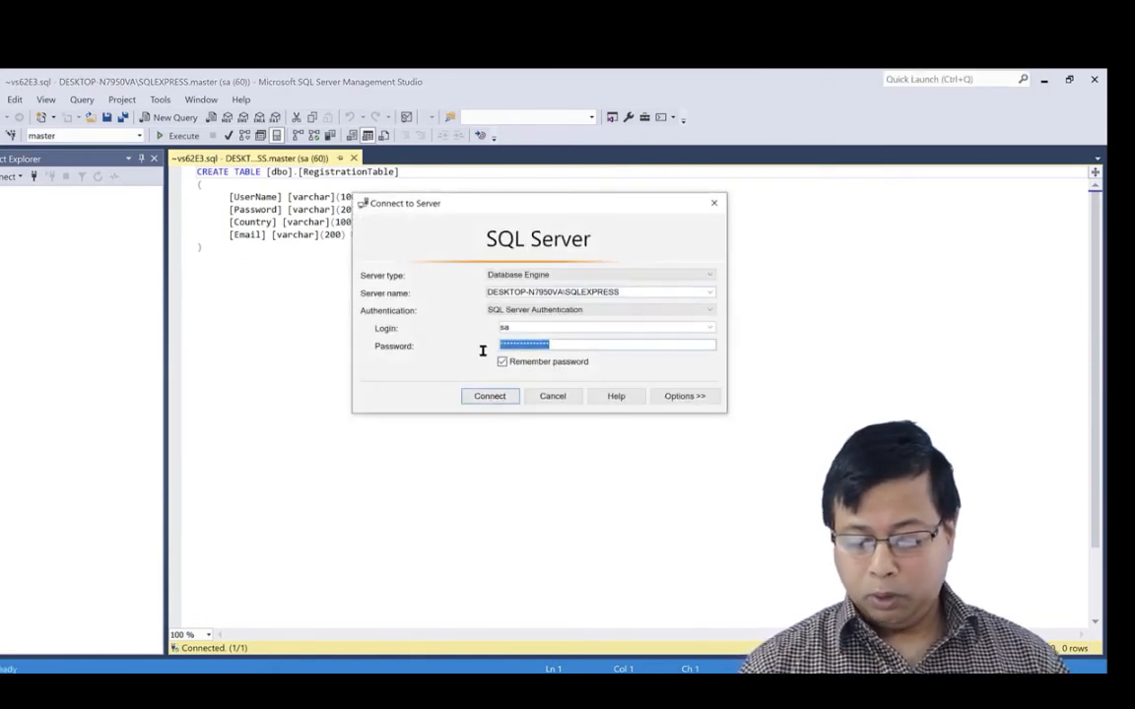
click(505, 397)
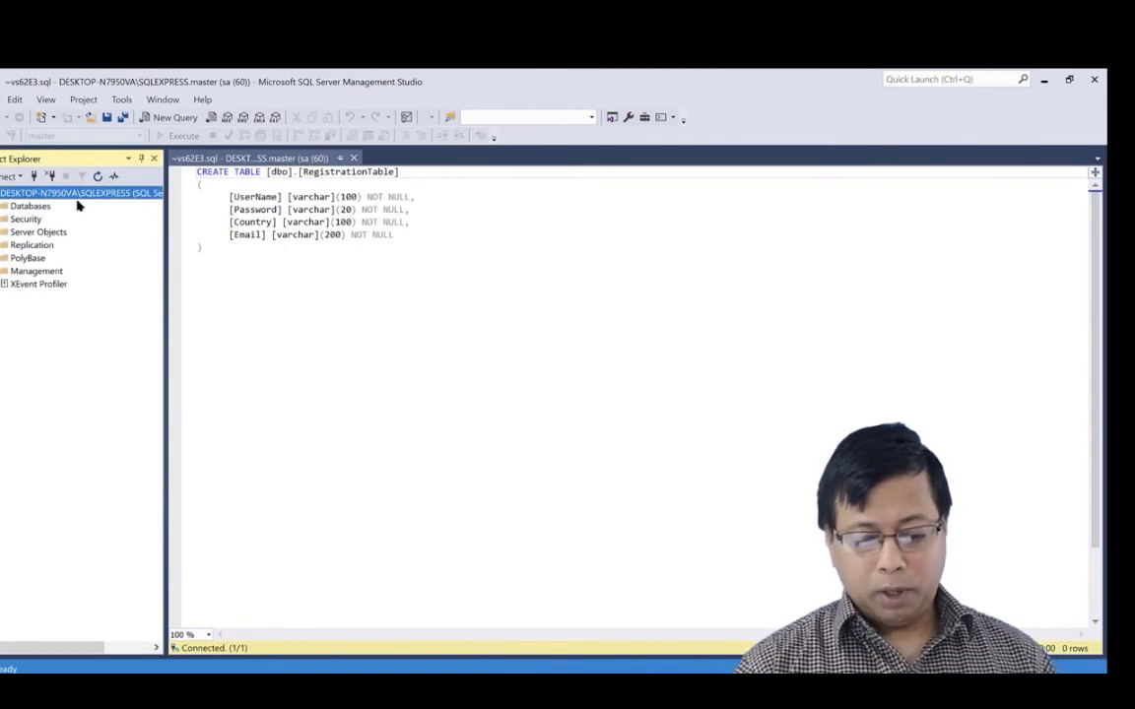
click(3, 205)
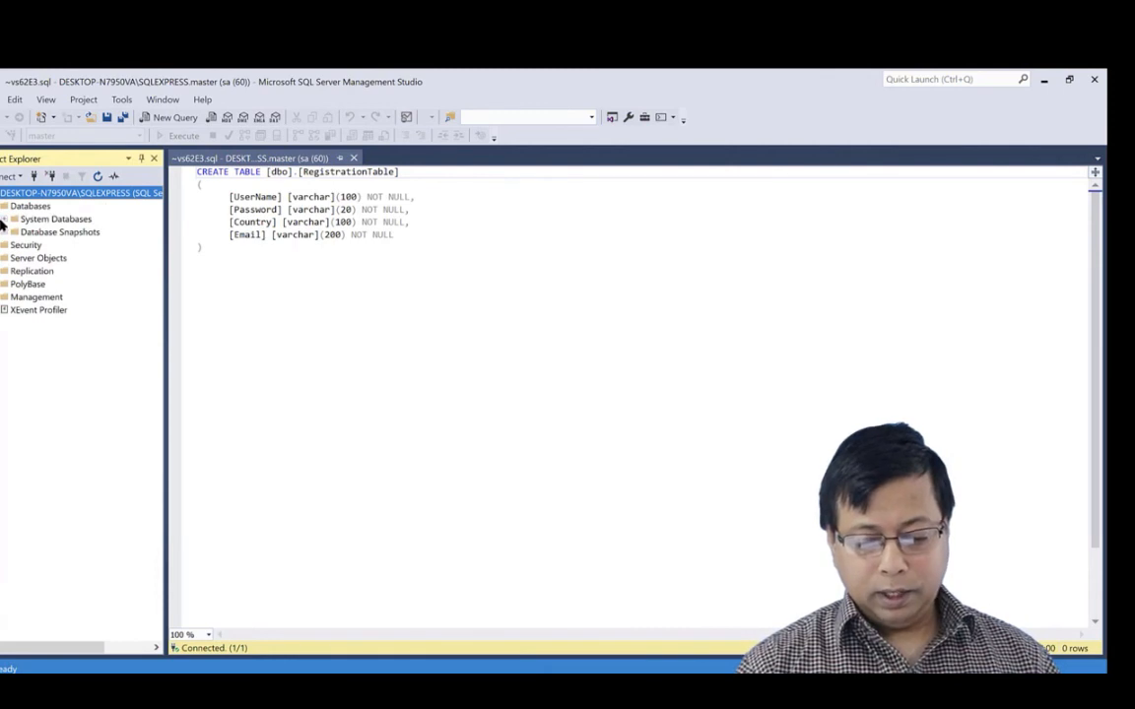